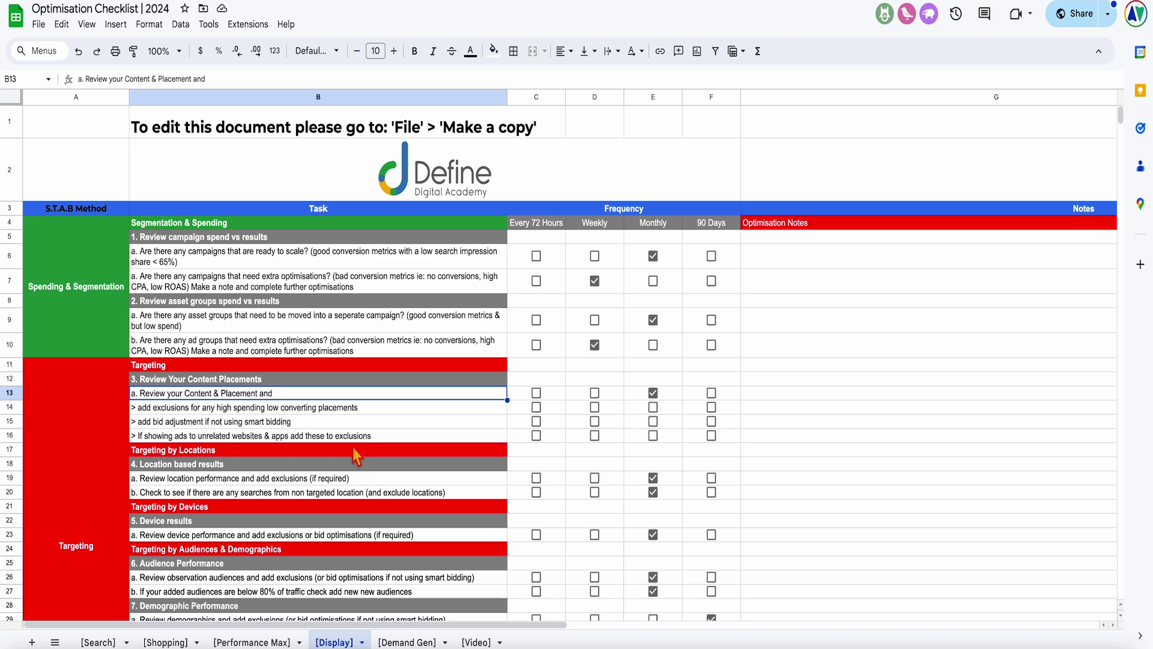
- Browse the Display, Performance Max and Video checklist sheets, ending back on Display
{"action": "scroll", "coordinate": [355, 456], "scroll_direction": "down", "scroll_amount": 12}
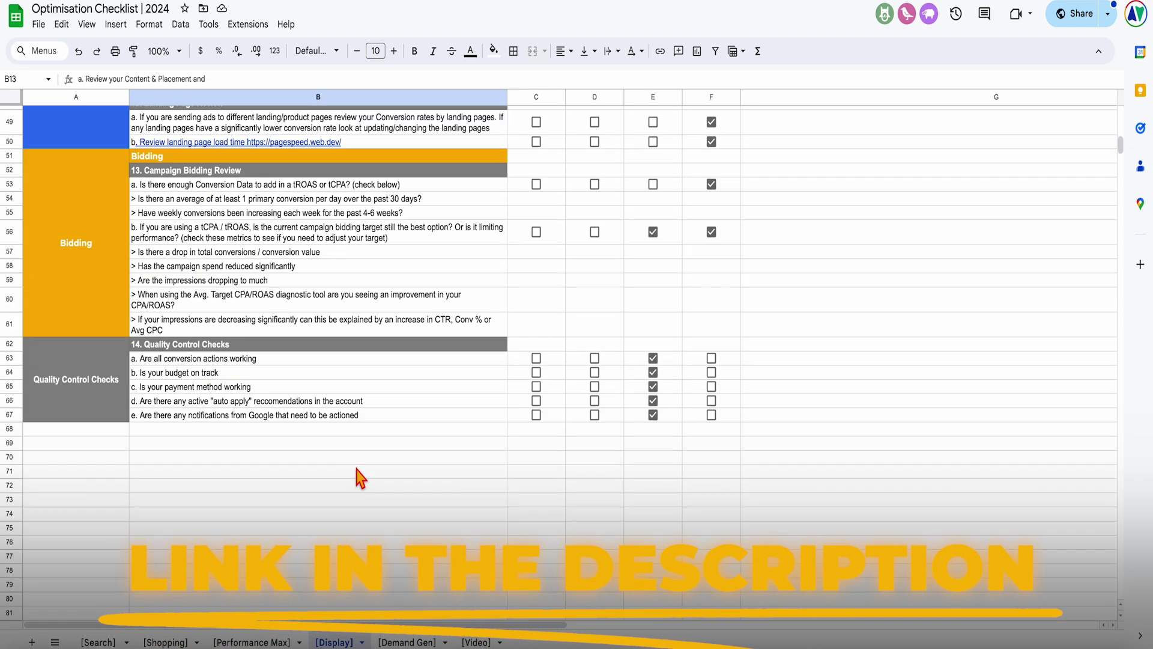
{"action": "scroll", "coordinate": [359, 477], "scroll_direction": "up", "scroll_amount": 5}
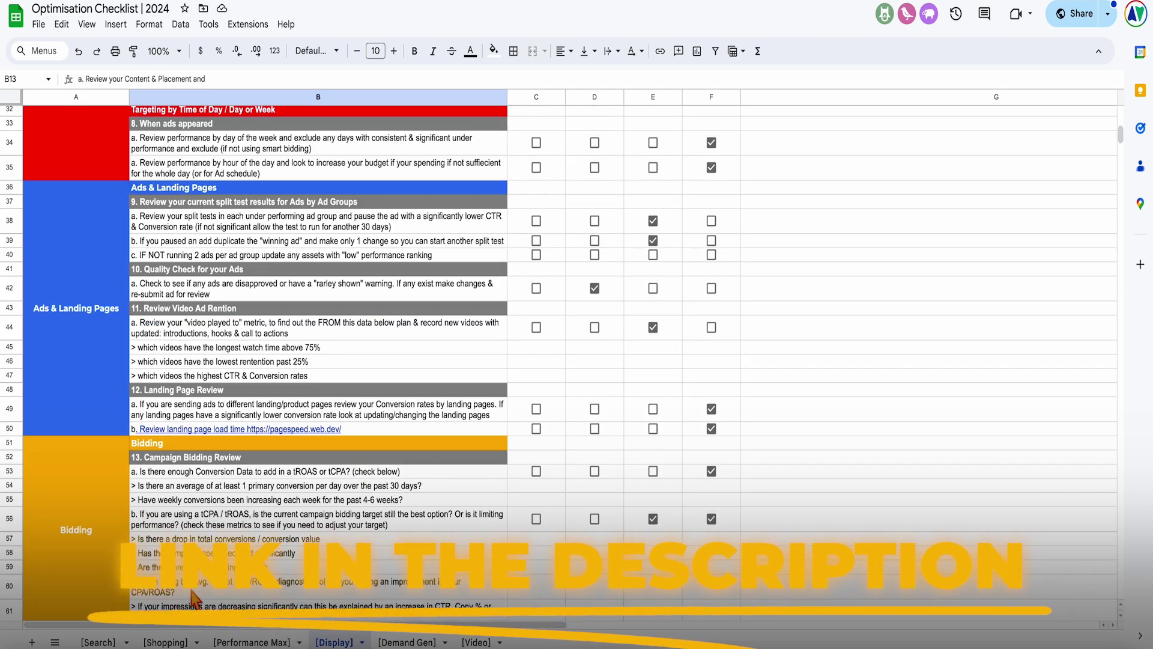
{"action": "left_click", "coordinate": [252, 642]}
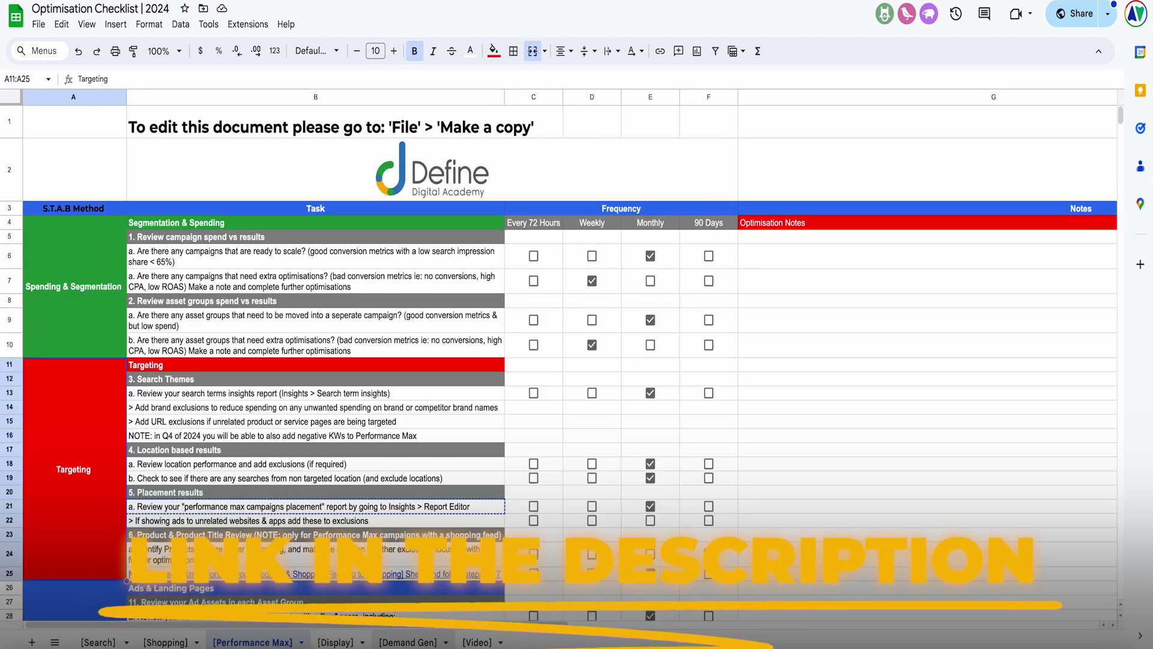
{"action": "left_click", "coordinate": [406, 642]}
{"action": "left_click", "coordinate": [475, 642]}
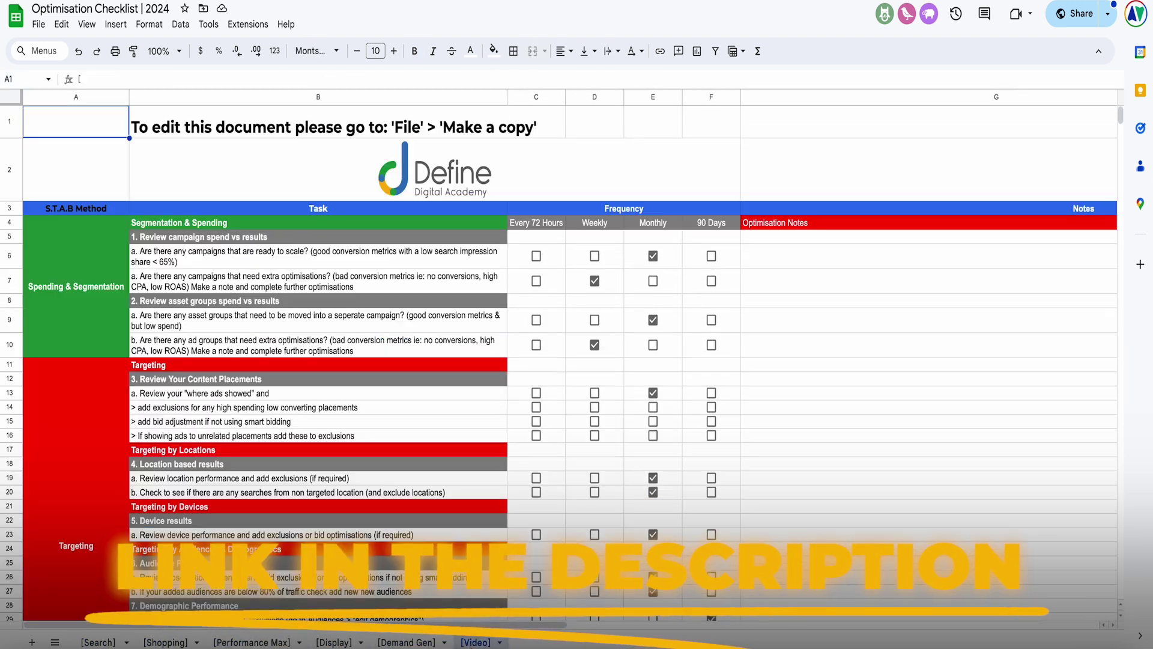
{"action": "left_click", "coordinate": [334, 642]}
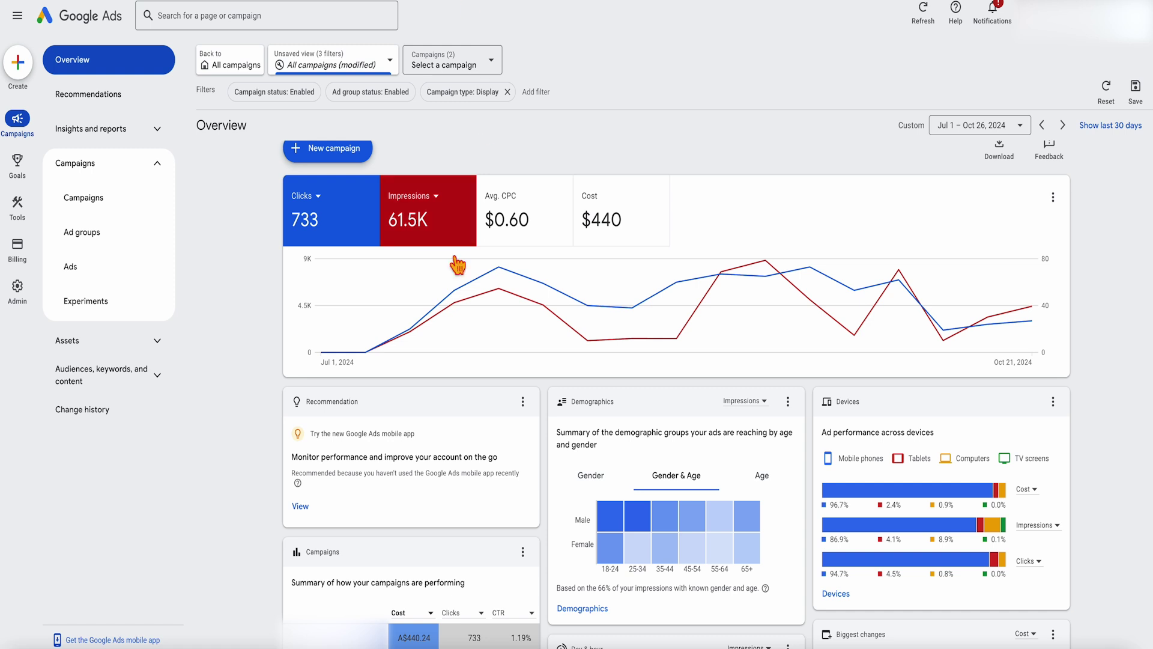
- Chart Cost, switch the Avg. CPC card to all Conversions, then drop Cost to leave Cost / conv
{"action": "scroll", "coordinate": [420, 330], "scroll_direction": "up", "scroll_amount": 1}
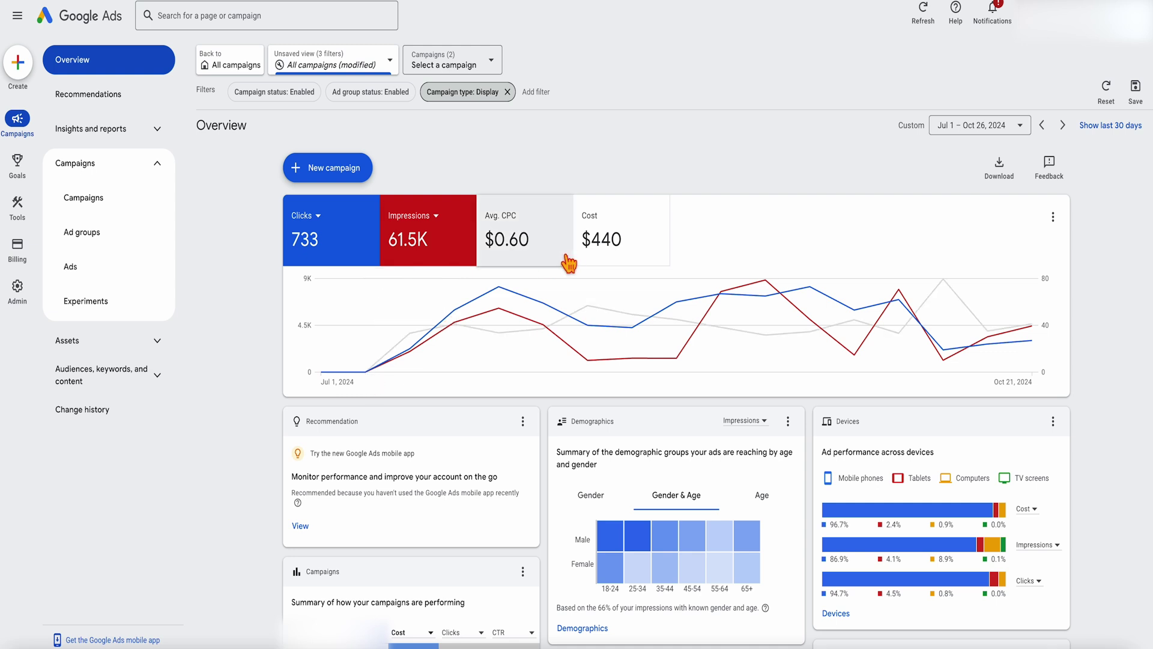
{"action": "left_click", "coordinate": [599, 259]}
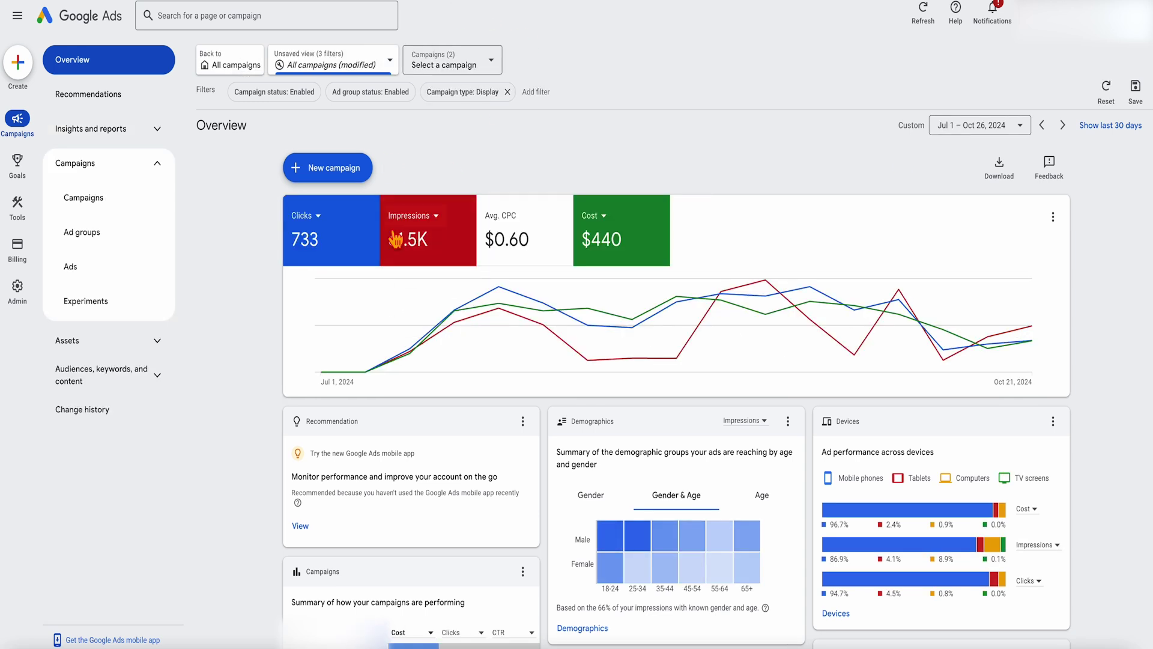
{"action": "left_click", "coordinate": [505, 216]}
{"action": "mouse_move", "coordinate": [544, 237]}
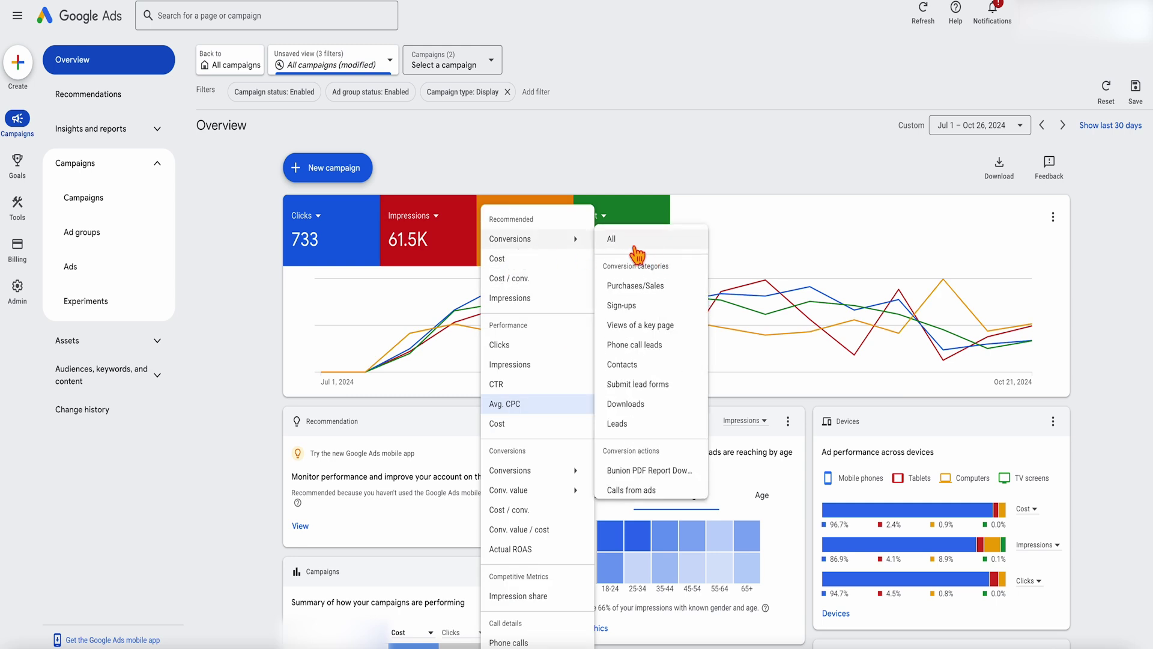
{"action": "left_click", "coordinate": [612, 236]}
{"action": "left_click", "coordinate": [646, 263]}
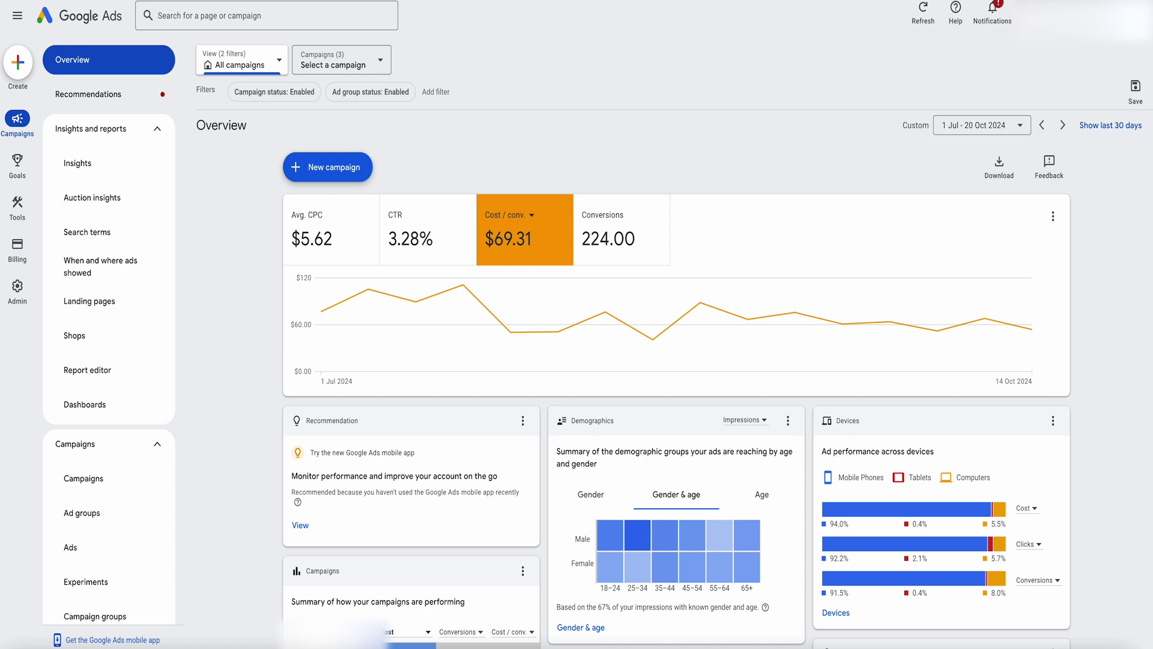
- Remove the Campaign type: Search filter so the overview covers all campaigns
{"action": "mouse_move", "coordinate": [410, 295]}
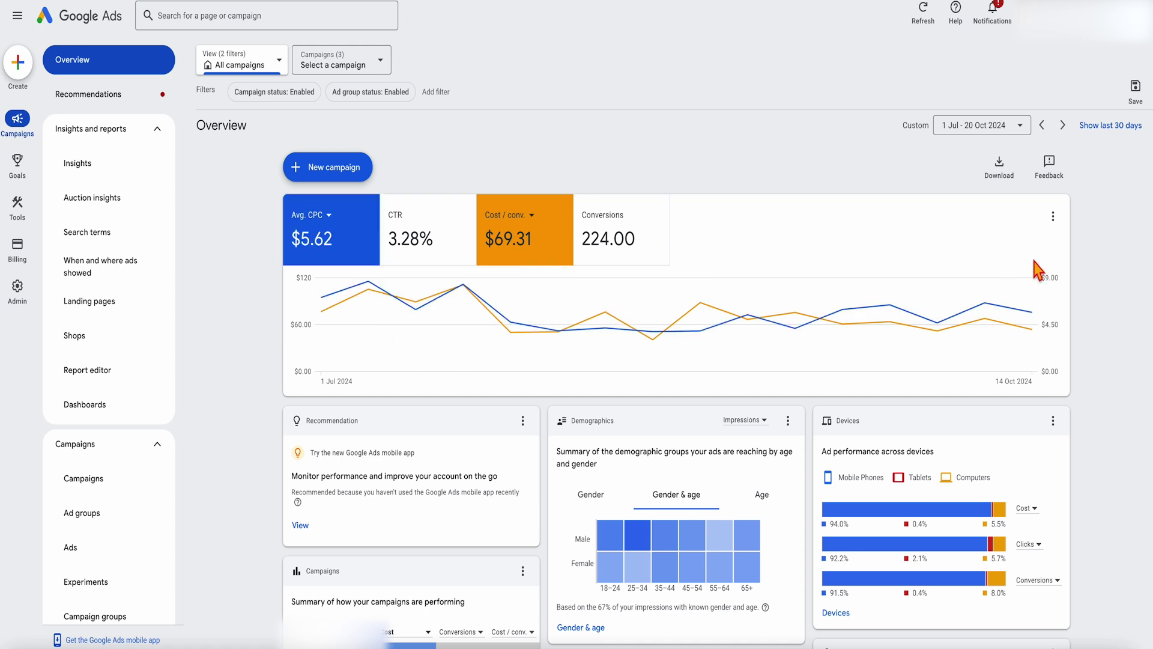
{"action": "left_click", "coordinate": [435, 92]}
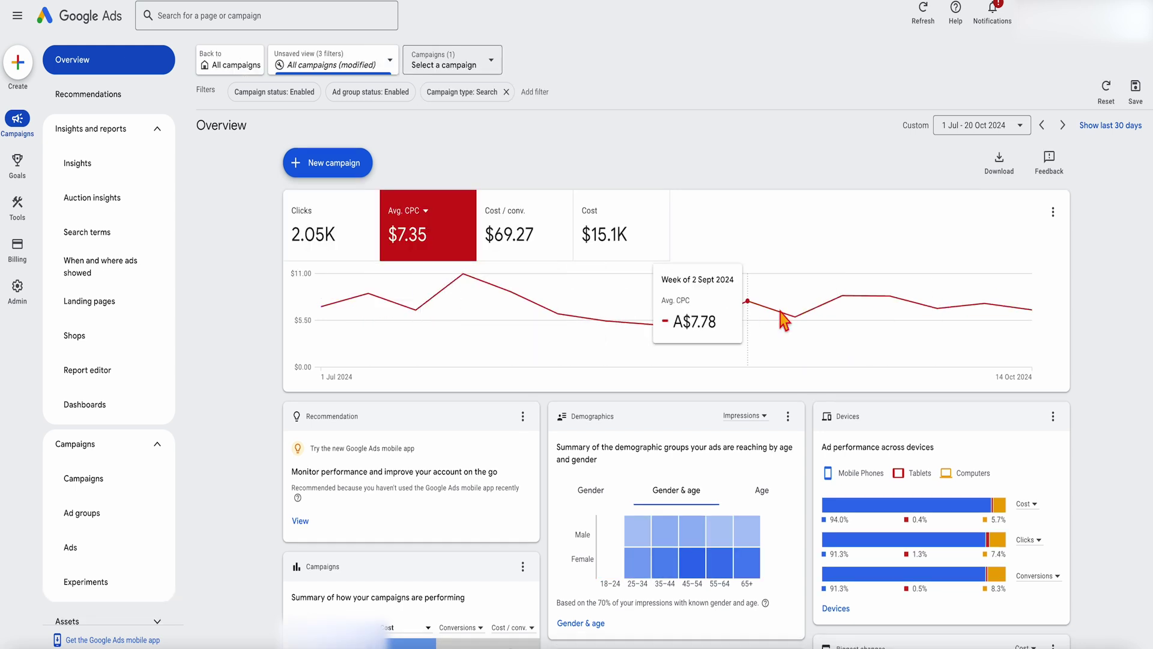
{"action": "left_click", "coordinate": [506, 91]}
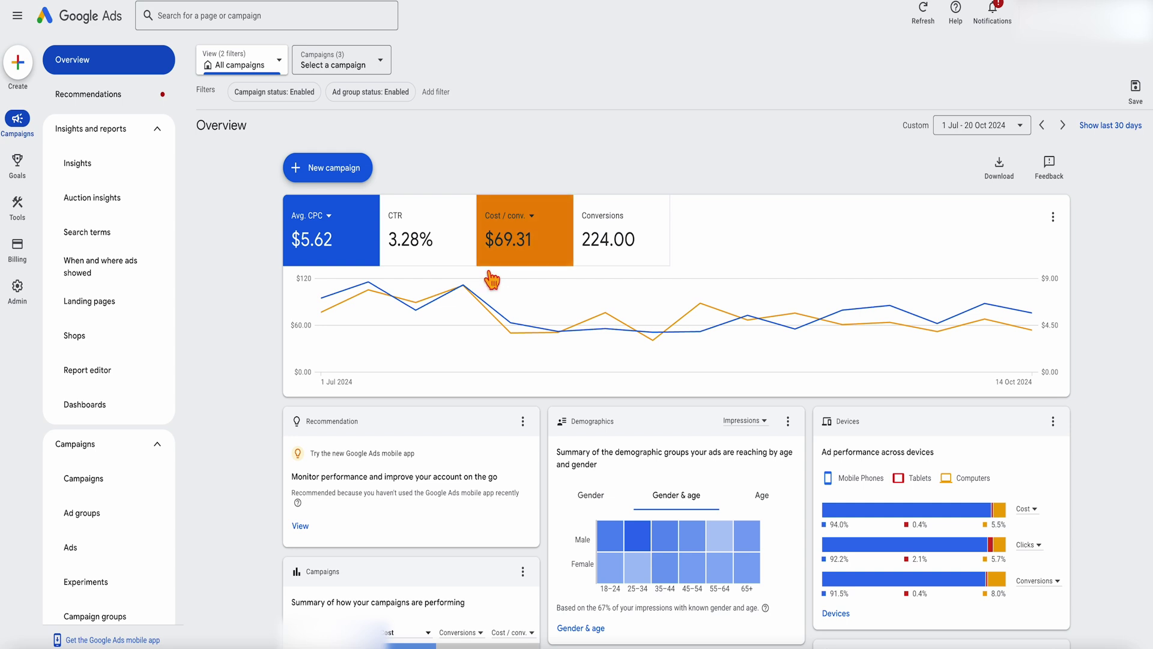
- Toggle Cost / conv., Avg. CPC and Conversions on the chart to compare their trends
{"action": "left_click", "coordinate": [521, 257]}
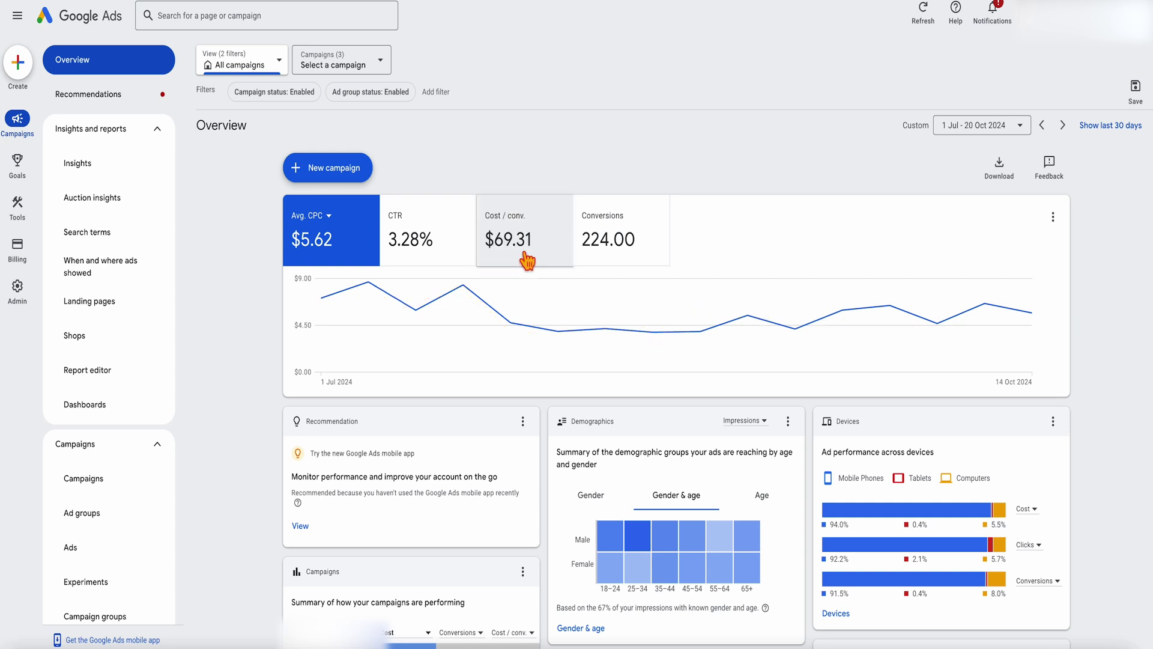
{"action": "left_click", "coordinate": [340, 258]}
{"action": "left_click", "coordinate": [515, 248]}
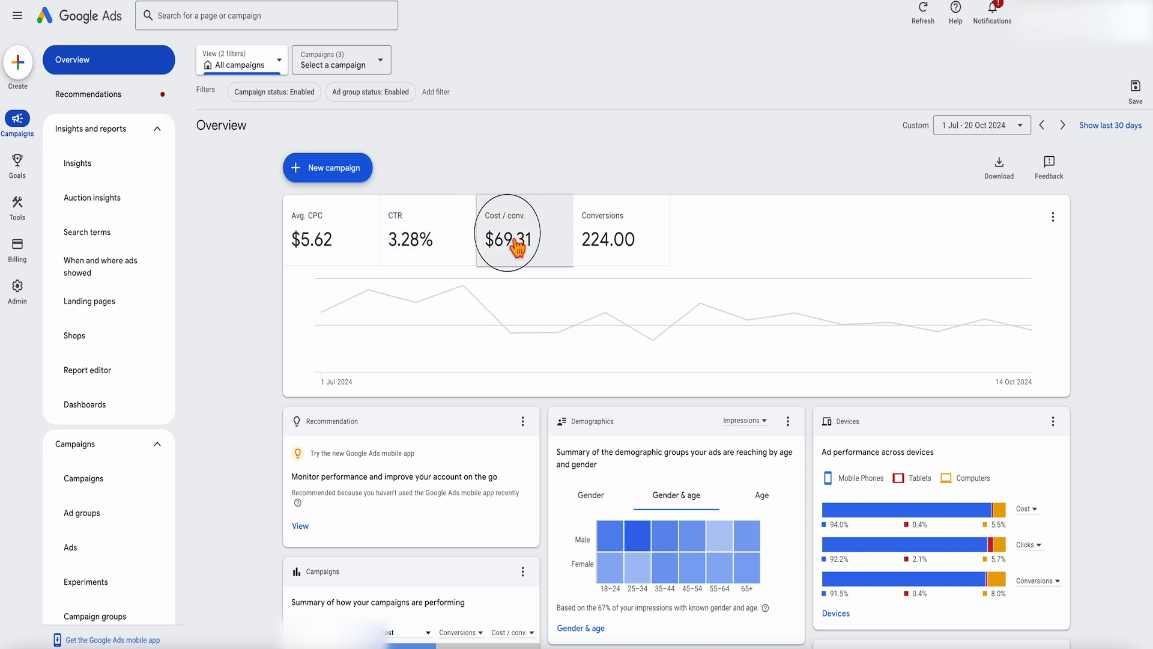
{"action": "left_click", "coordinate": [603, 240]}
{"action": "left_click", "coordinate": [599, 262]}
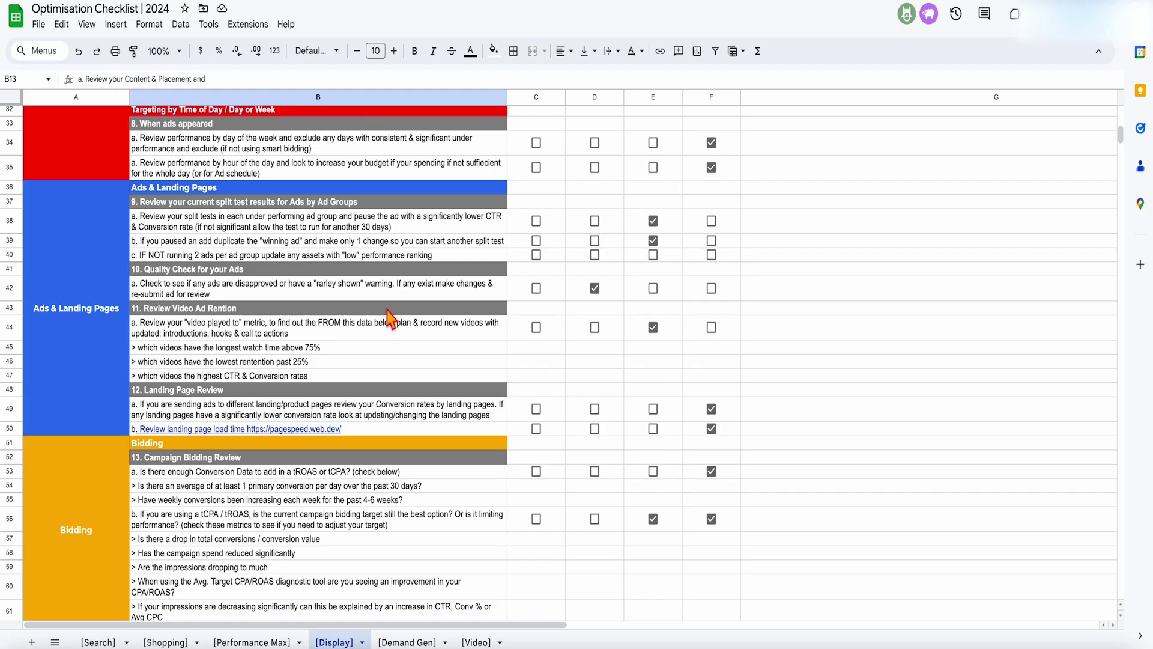
- Select cell B12, '3. Review Your Content Placements', in the Display checklist's Targeting section
{"action": "scroll", "coordinate": [347, 510], "scroll_direction": "up", "scroll_amount": 5}
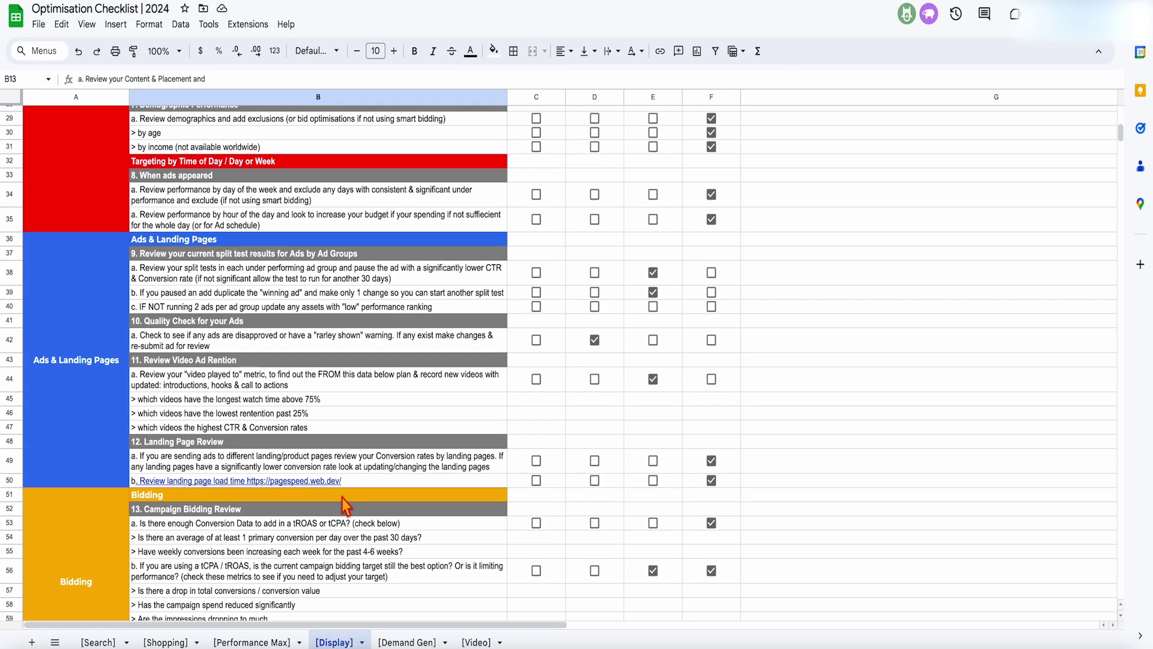
{"action": "scroll", "coordinate": [344, 507], "scroll_direction": "down", "scroll_amount": 2}
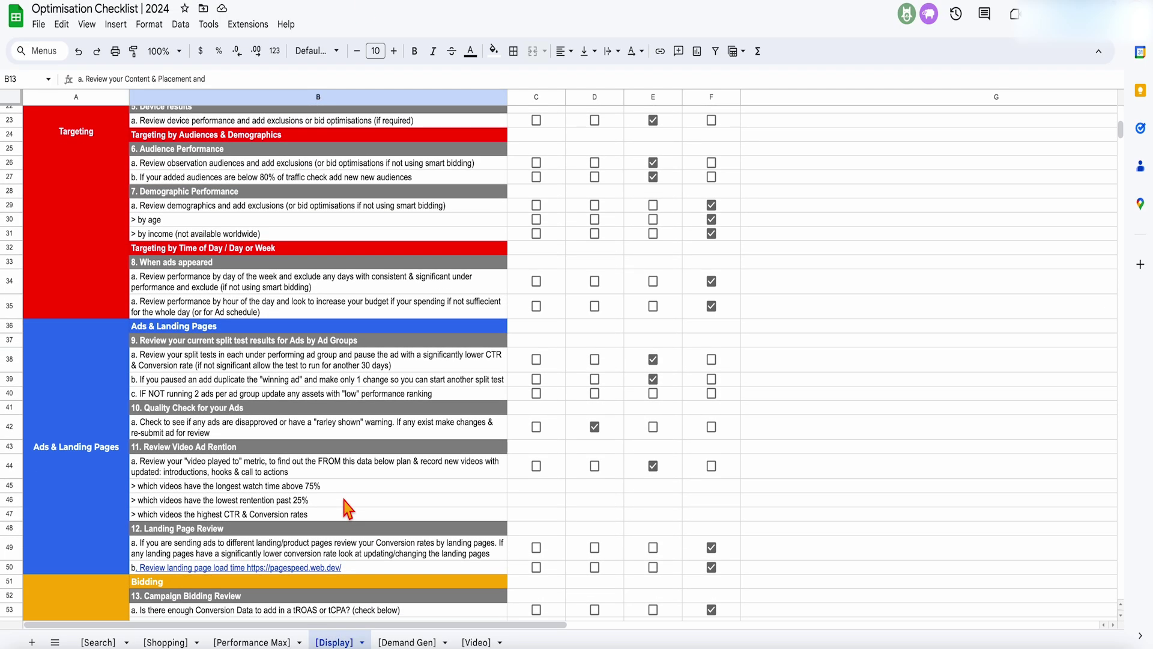
{"action": "scroll", "coordinate": [347, 510], "scroll_direction": "up", "scroll_amount": 8}
{"action": "scroll", "coordinate": [348, 511], "scroll_direction": "down", "scroll_amount": 1}
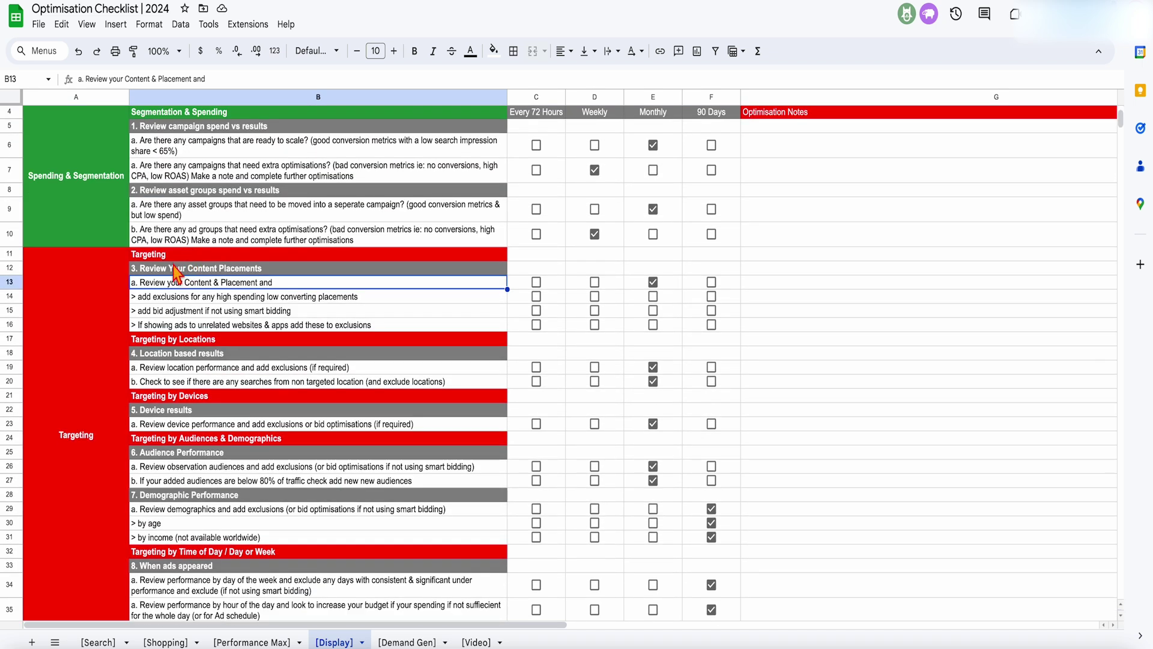
{"action": "left_click", "coordinate": [152, 270]}
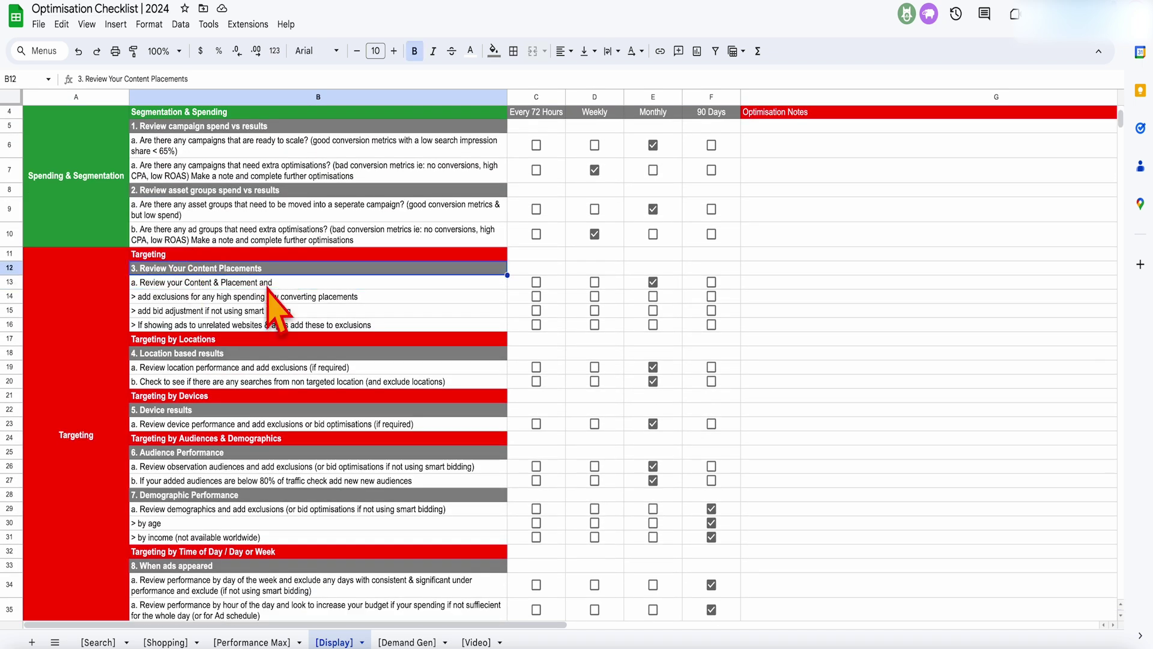
{"action": "scroll", "coordinate": [278, 304], "scroll_direction": "down", "scroll_amount": 1}
{"action": "scroll", "coordinate": [278, 304], "scroll_direction": "right", "scroll_amount": 1}
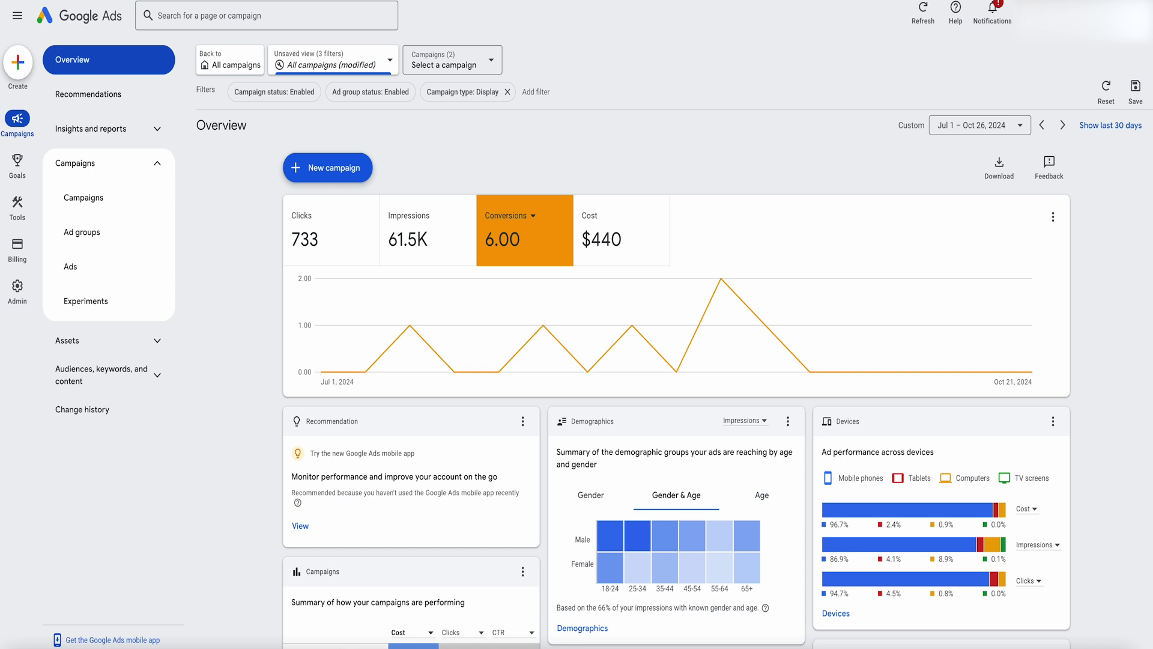
- Open the When and where ads showed placement report and widen the Placement column
{"action": "left_click", "coordinate": [154, 139]}
{"action": "left_click", "coordinate": [107, 209]}
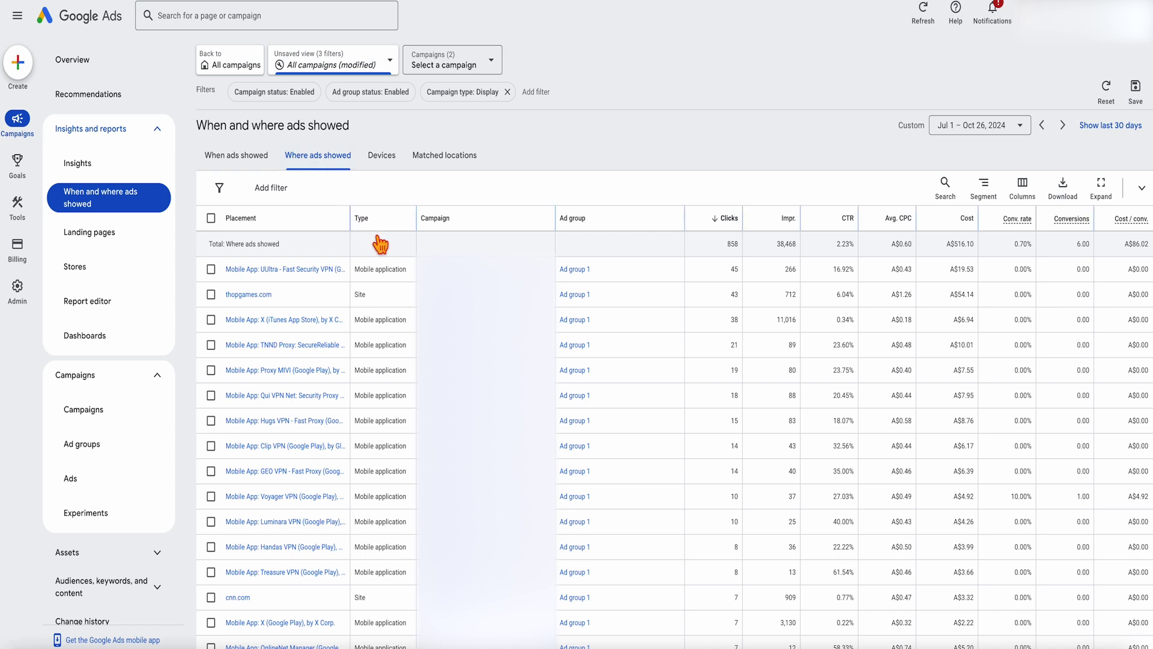
{"action": "left_click_drag", "start_coordinate": [350, 218], "coordinate": [413, 218]}
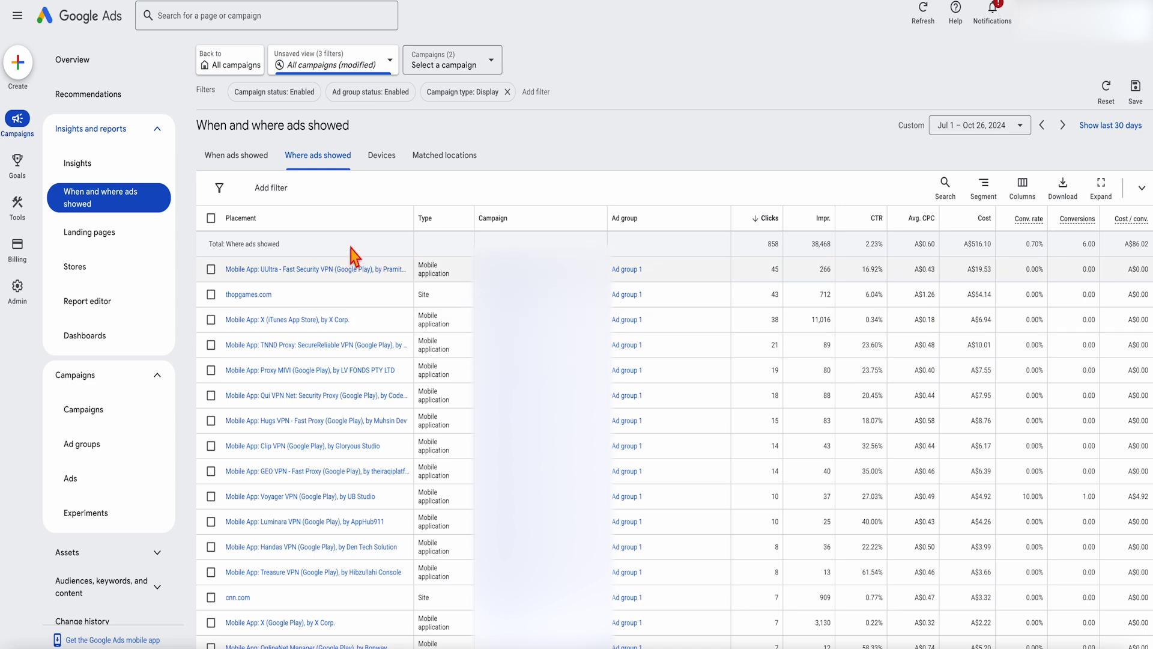
{"action": "left_click", "coordinate": [294, 189]}
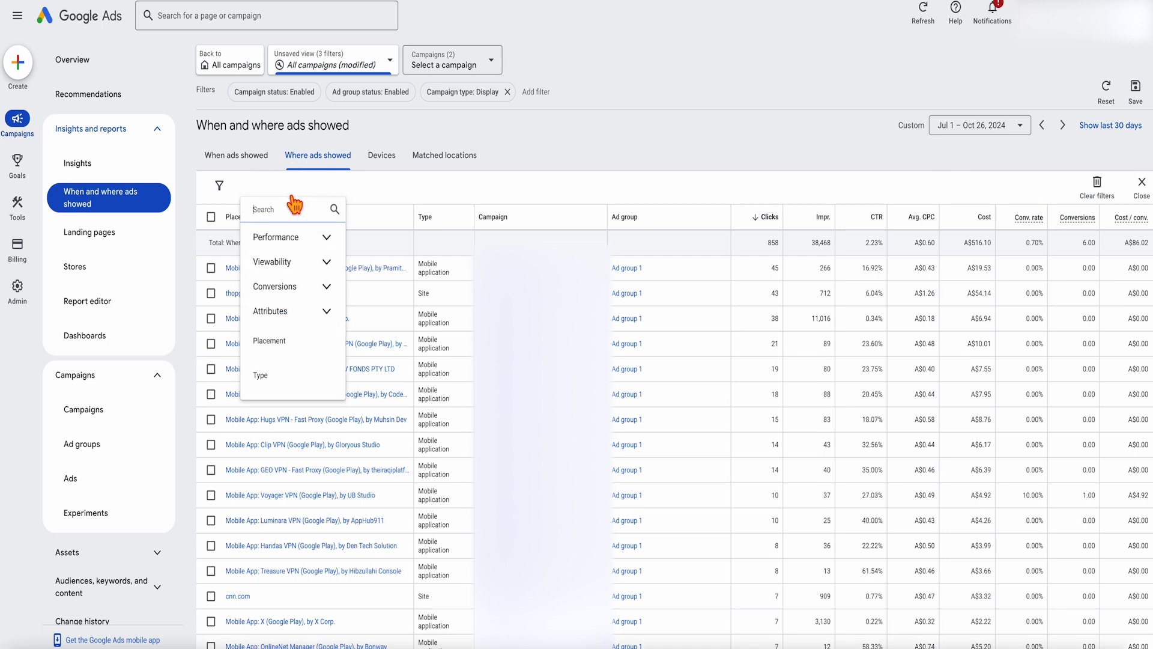
- Filter placements to those containing 'app', then sort by Conversions and finally by Impr
{"action": "left_click", "coordinate": [282, 340]}
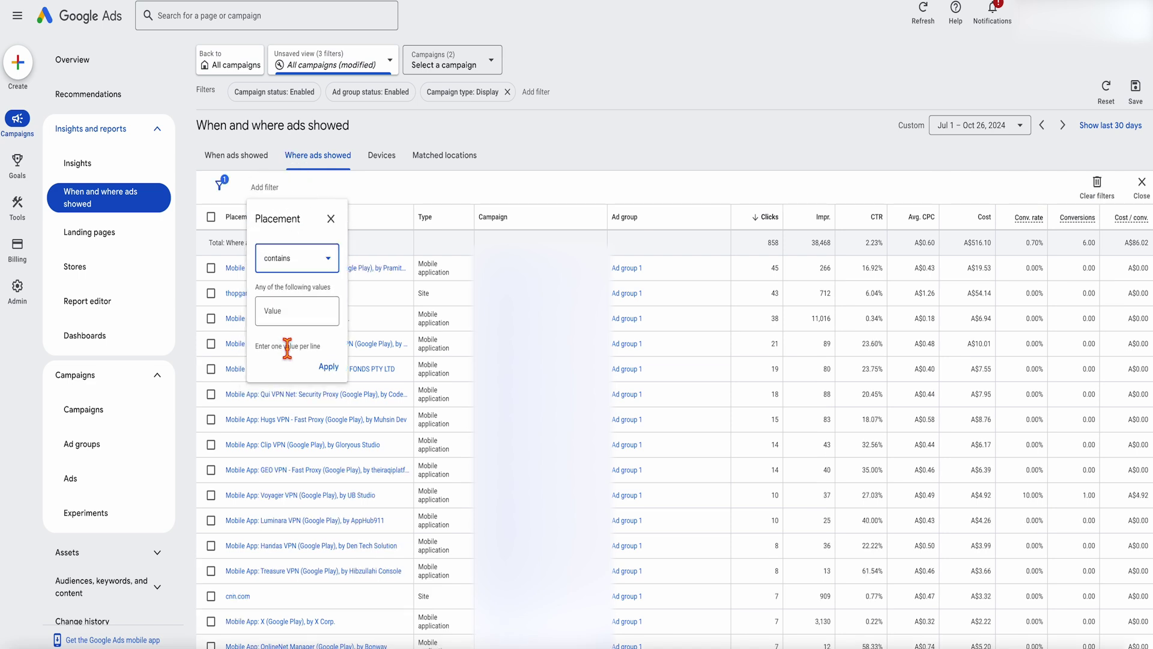
{"action": "left_click", "coordinate": [304, 317]}
{"action": "type", "text": "app"}
{"action": "left_click", "coordinate": [328, 366]}
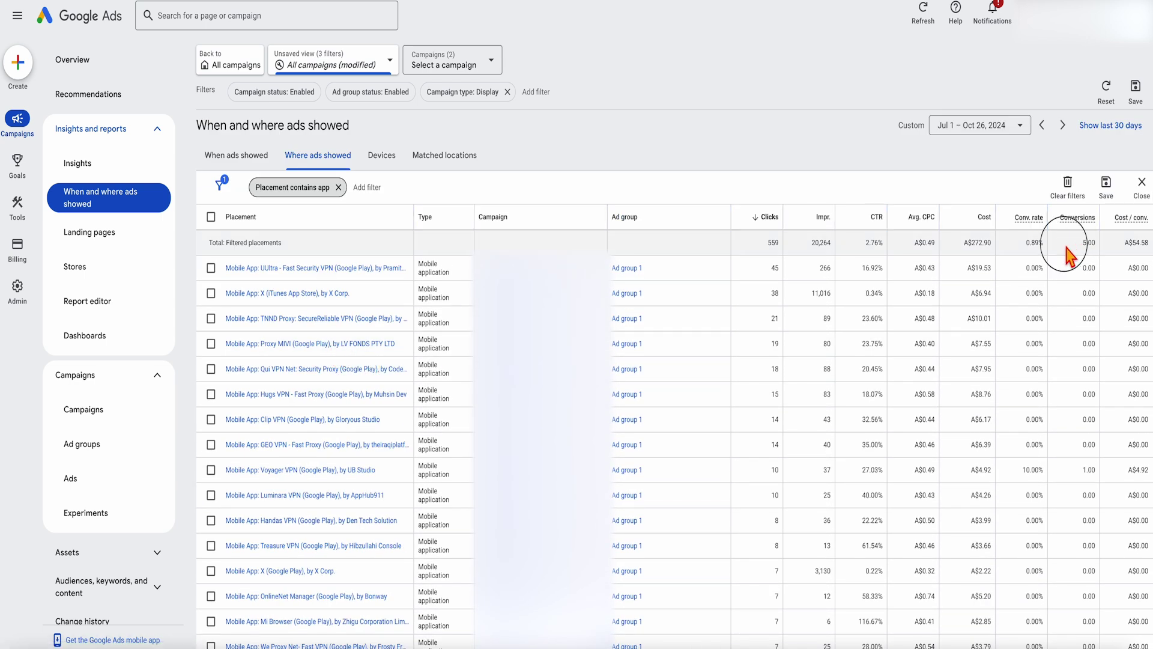
{"action": "left_click", "coordinate": [1076, 219]}
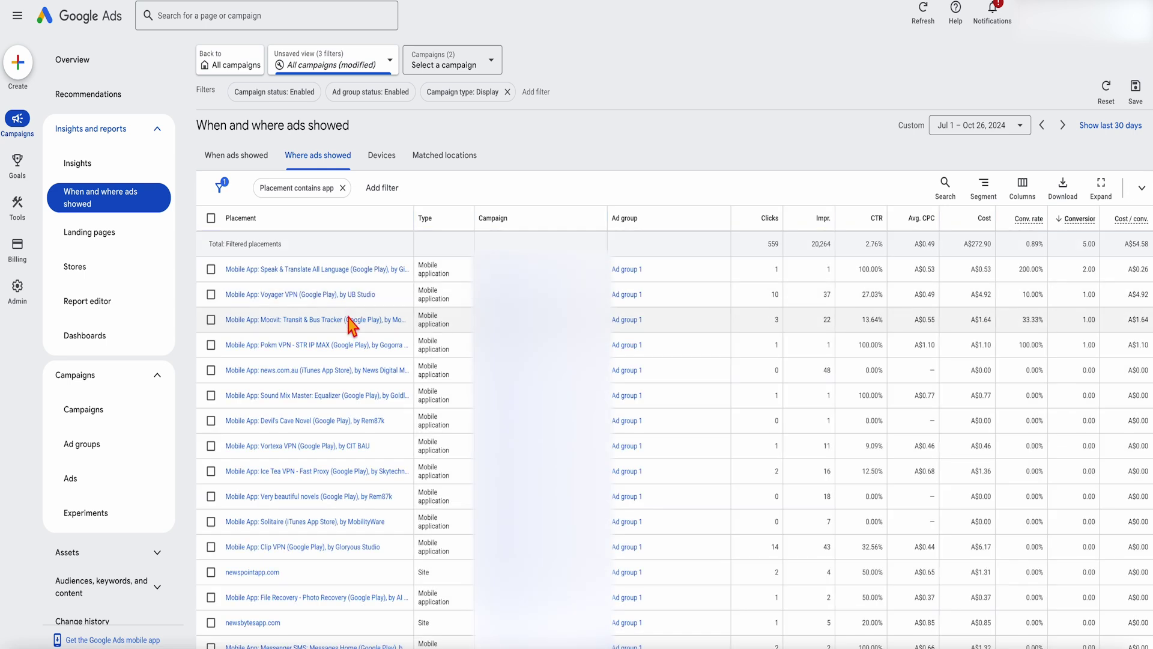
{"action": "left_click", "coordinate": [811, 227]}
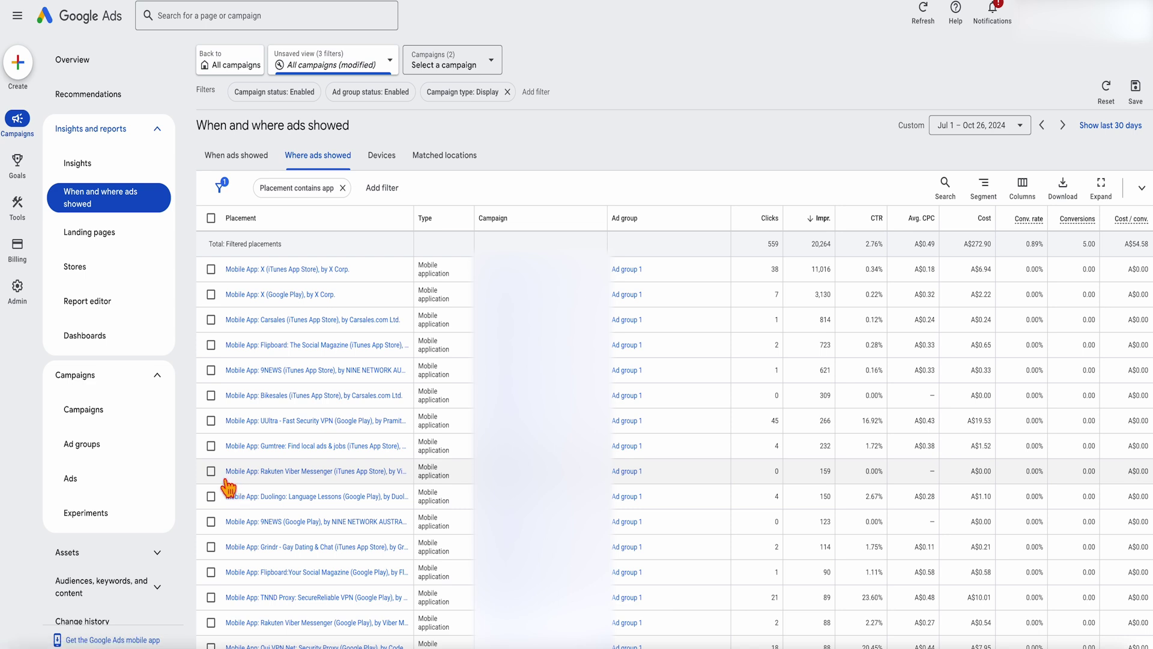
- Select the Handas VPN app placement and choose Edit > Exclude from campaign
{"action": "scroll", "coordinate": [227, 486], "scroll_direction": "down", "scroll_amount": 5}
{"action": "left_click", "coordinate": [211, 552]}
{"action": "left_click", "coordinate": [287, 138]}
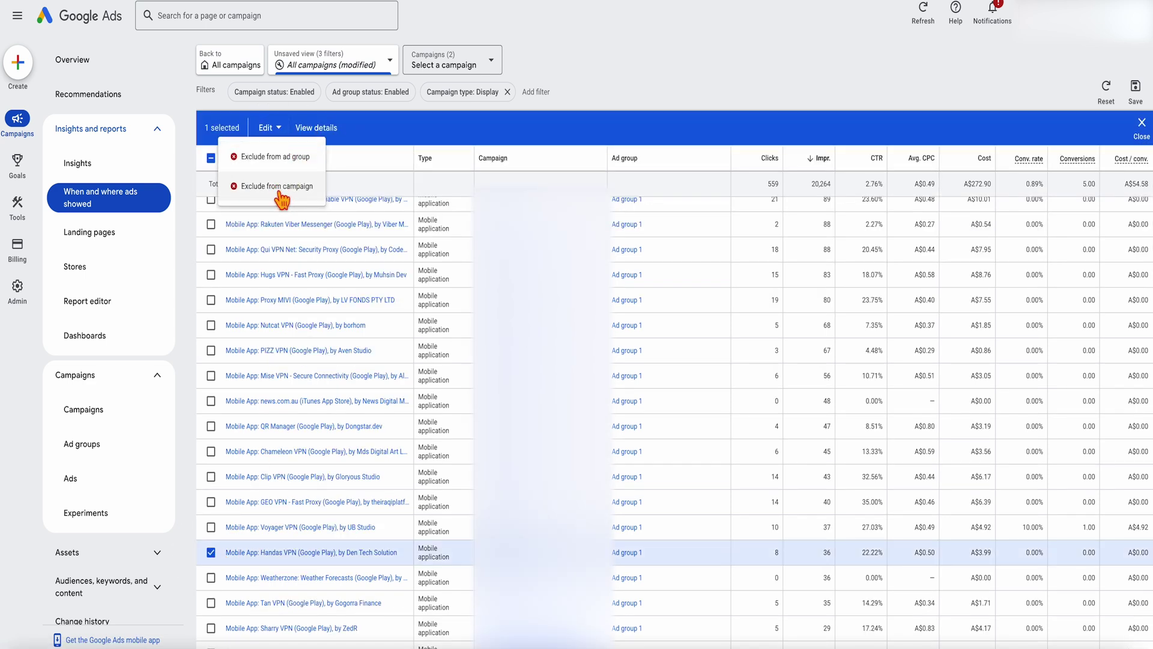
{"action": "left_click", "coordinate": [211, 552]}
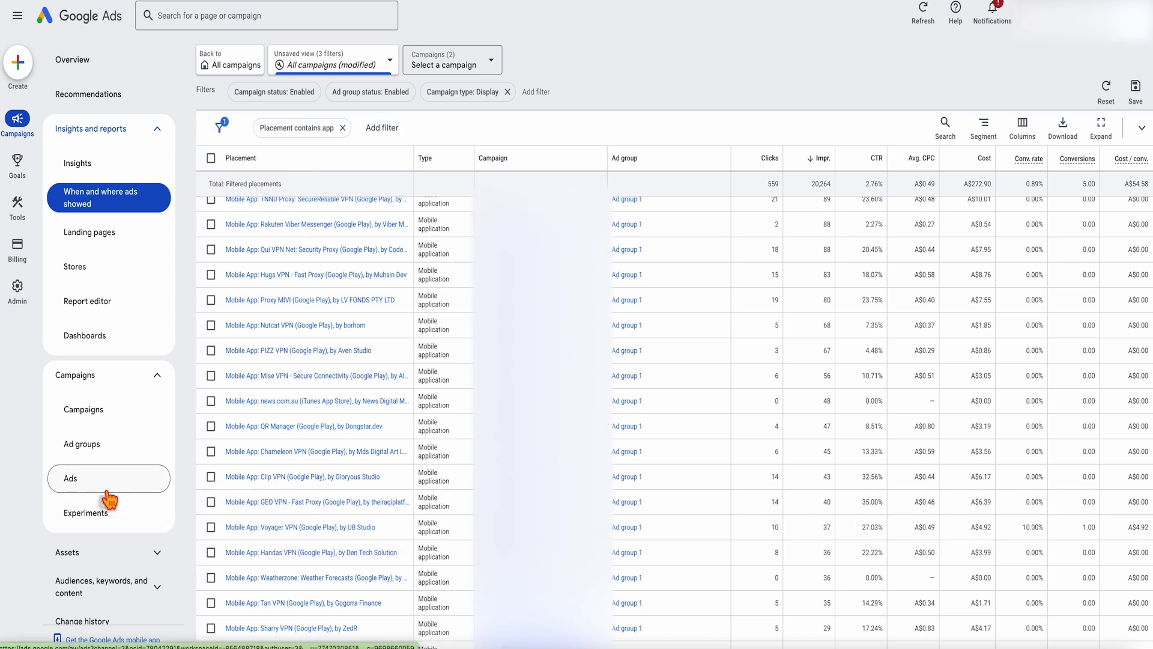
{"action": "left_click", "coordinate": [107, 488]}
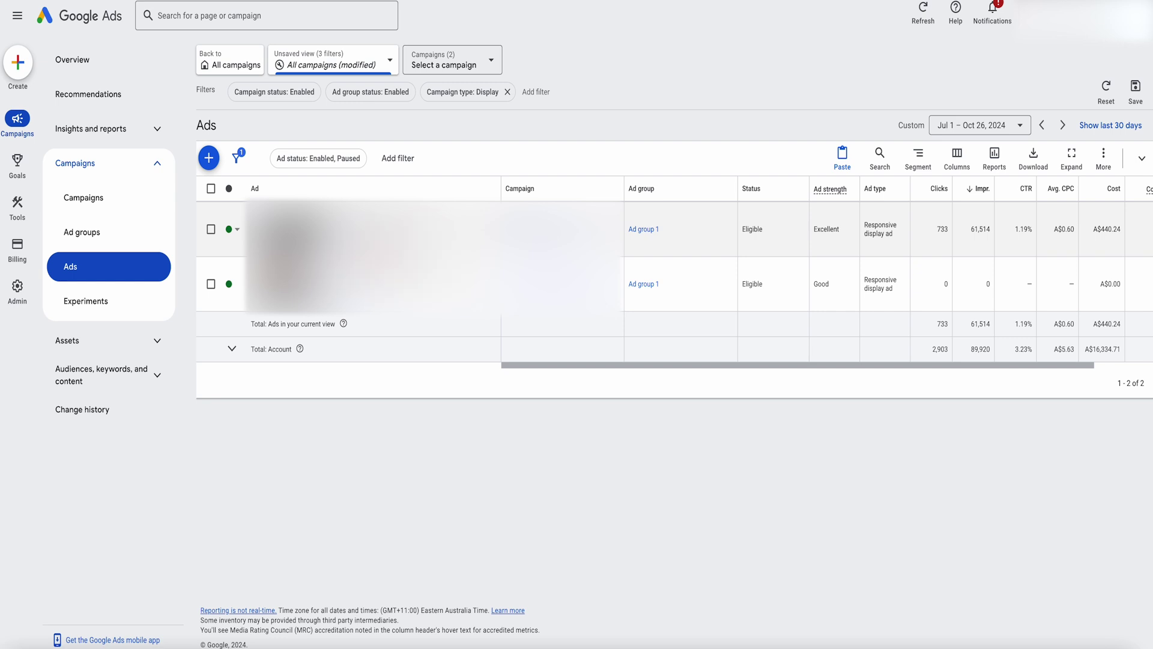
- Open the first responsive display ad and scan its asset Performance ratings: Best, Good, Low
{"action": "left_click", "coordinate": [357, 252]}
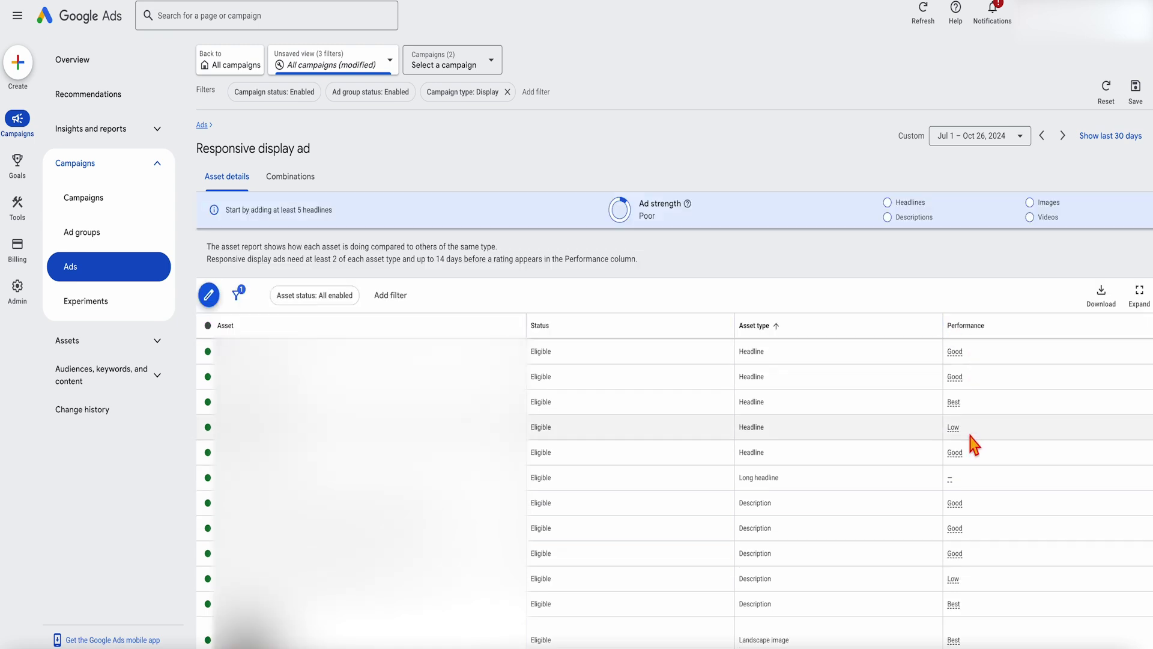
{"action": "scroll", "coordinate": [970, 458], "scroll_direction": "down", "scroll_amount": 1}
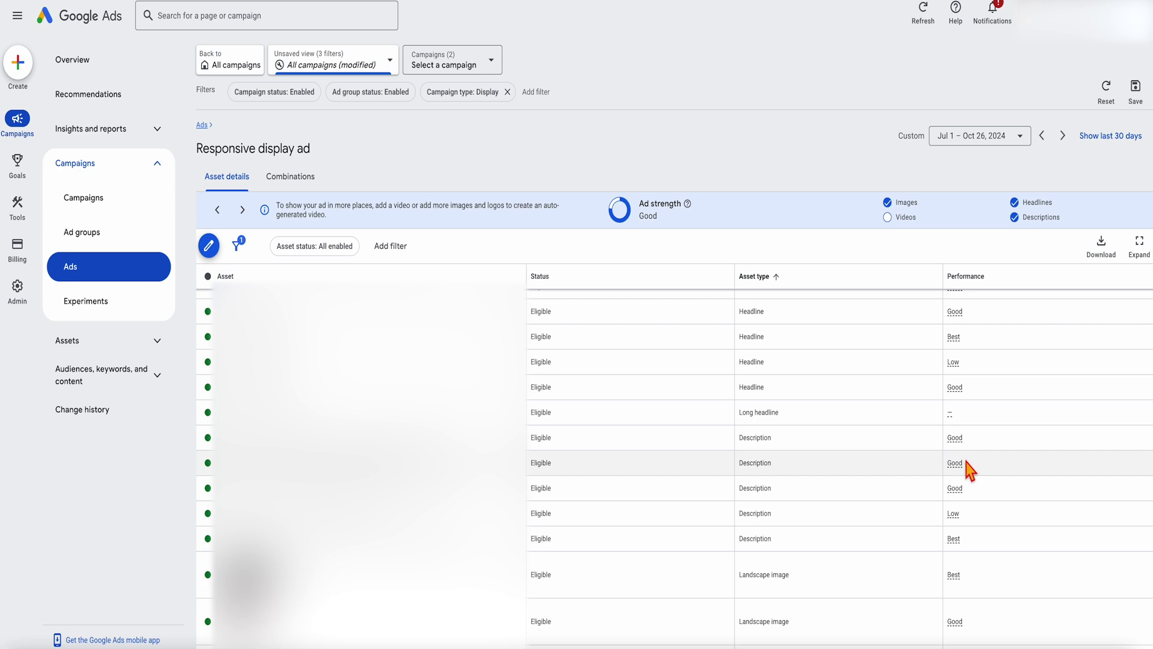
{"action": "scroll", "coordinate": [967, 462], "scroll_direction": "up", "scroll_amount": 1}
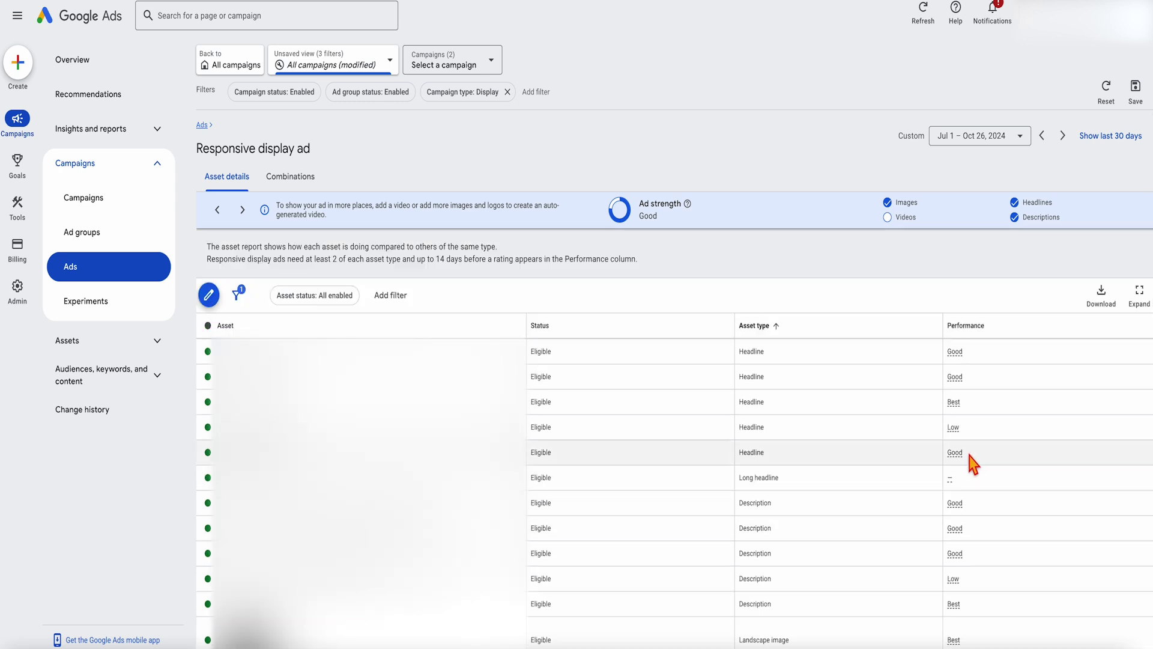
{"action": "scroll", "coordinate": [970, 444], "scroll_direction": "down", "scroll_amount": 1}
{"action": "scroll", "coordinate": [971, 412], "scroll_direction": "up", "scroll_amount": 1}
{"action": "scroll", "coordinate": [972, 432], "scroll_direction": "down", "scroll_amount": 1}
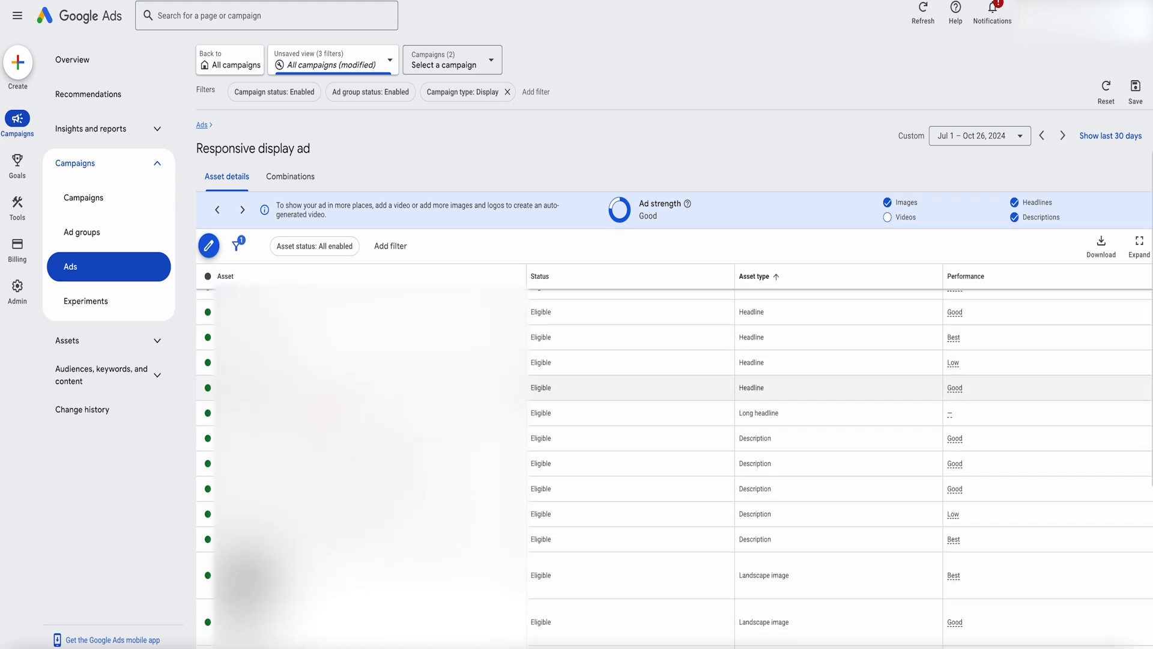
{"action": "scroll", "coordinate": [673, 456], "scroll_direction": "down", "scroll_amount": 5}
{"action": "scroll", "coordinate": [672, 456], "scroll_direction": "down", "scroll_amount": 1}
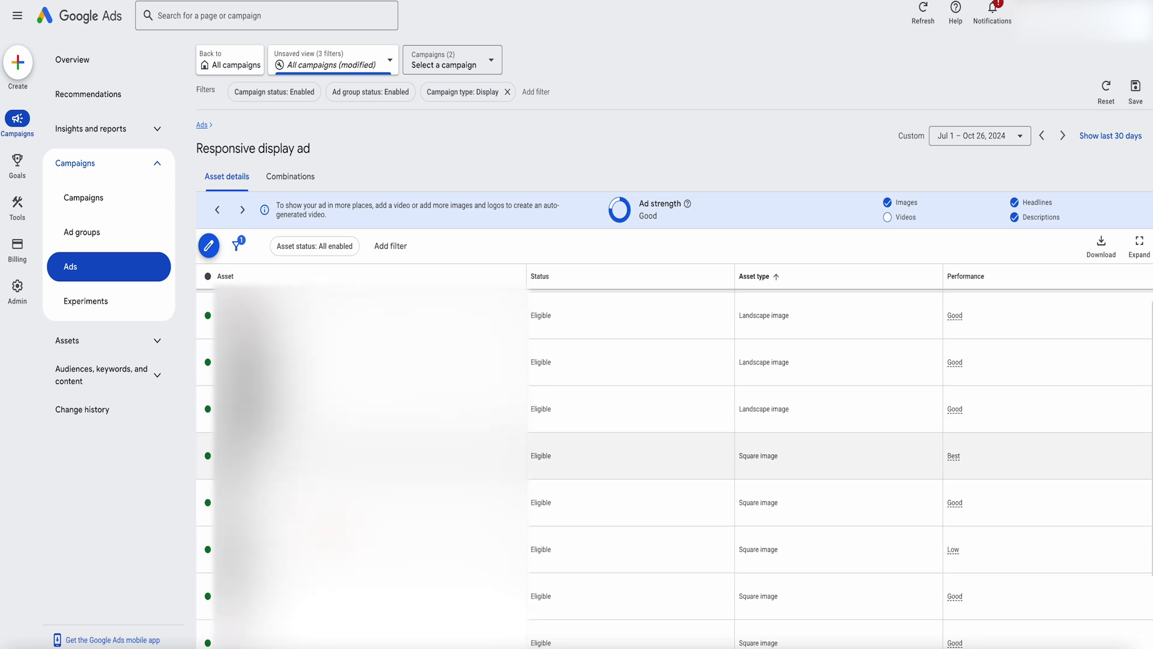